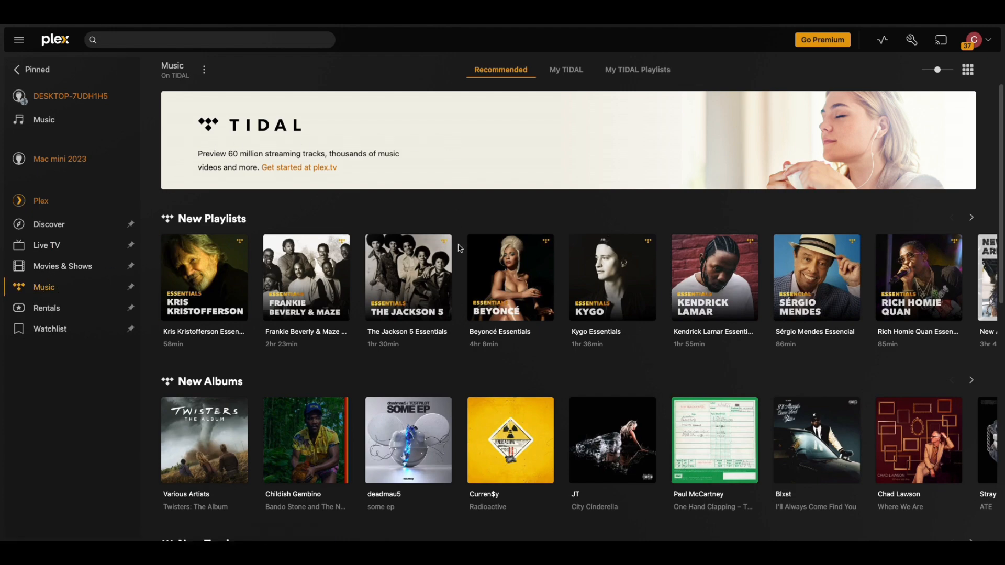
# Browse the TIDAL music recommendations, then view the My TIDAL and My TIDAL Playlists sections and their subscription notes
pyautogui.scroll(-7, 460, 248)
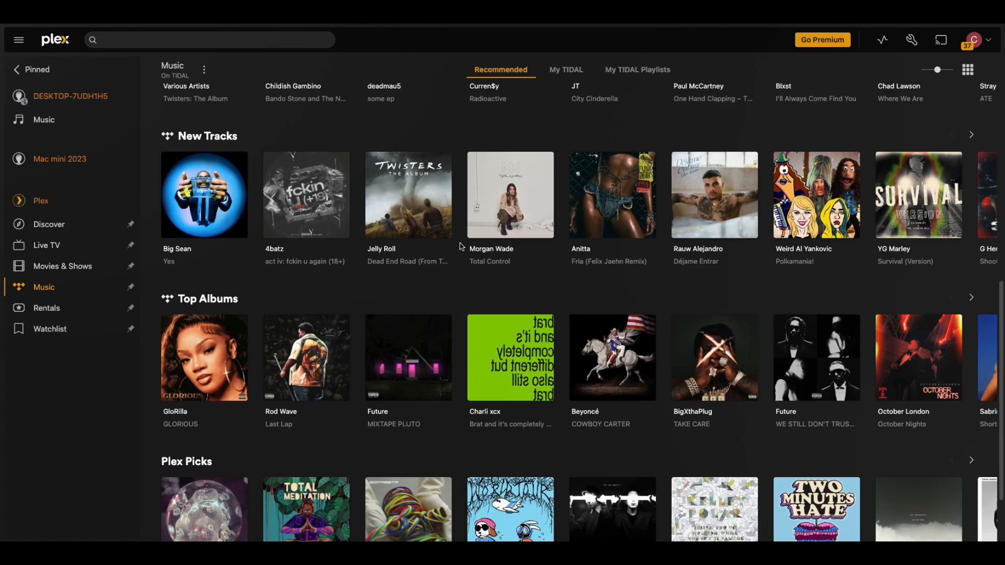
pyautogui.scroll(8, 460, 246)
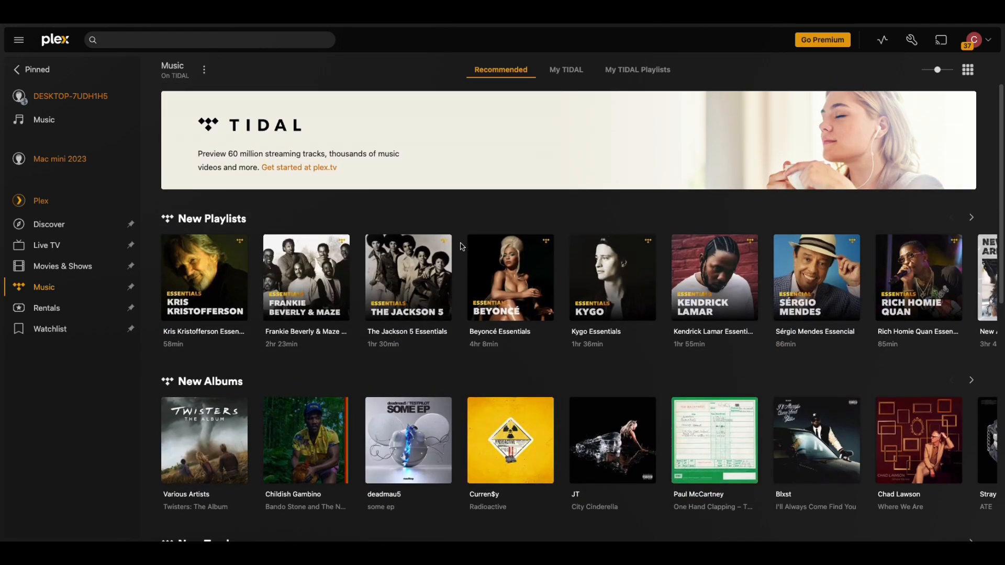
pyautogui.click(565, 70)
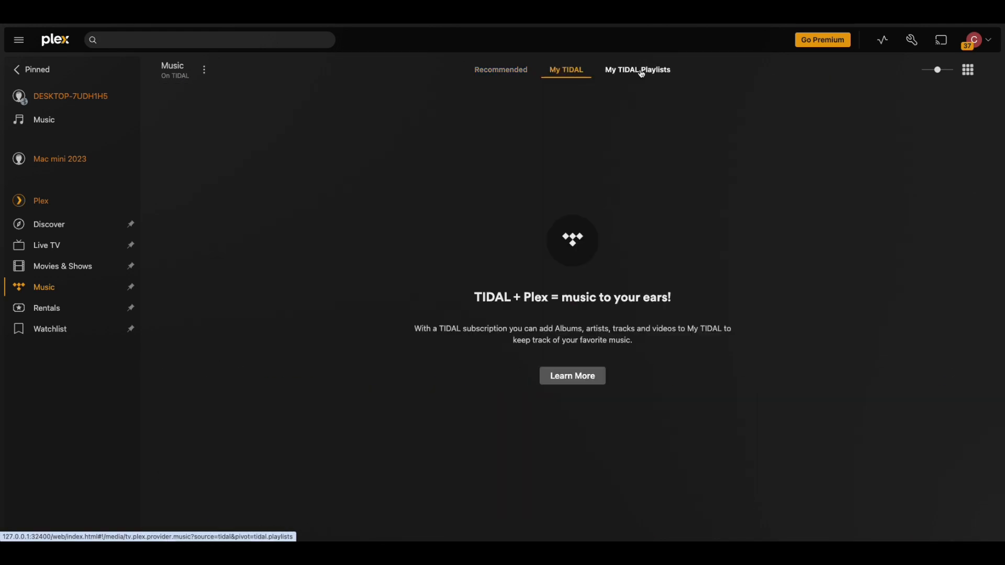
pyautogui.moveTo(421, 330); pyautogui.dragTo(735, 338)
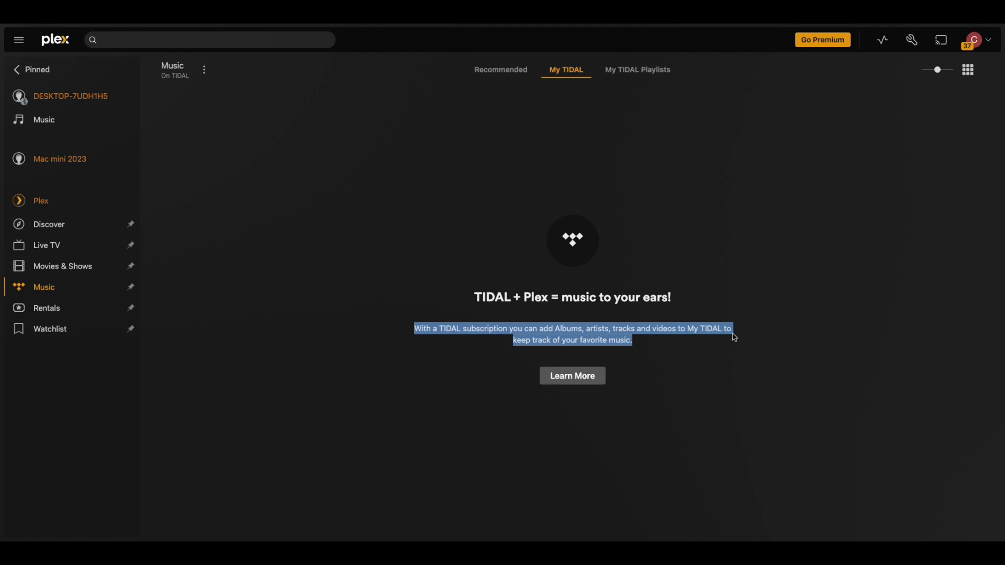
pyautogui.click(652, 353)
pyautogui.click(661, 73)
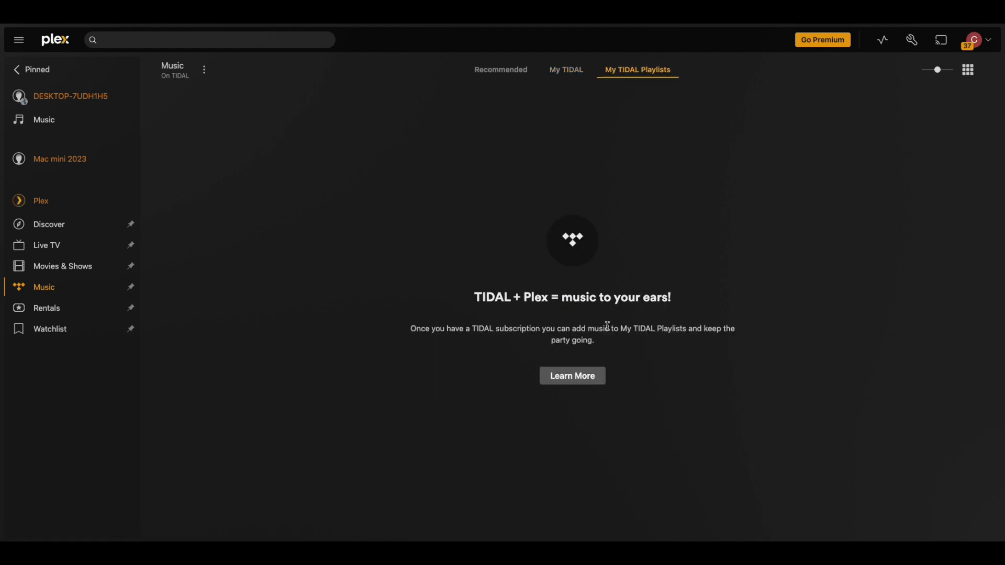
# Open the further information on TIDAL with Plex and read the announcement's section on what is happening with TIDAL
pyautogui.click(573, 376)
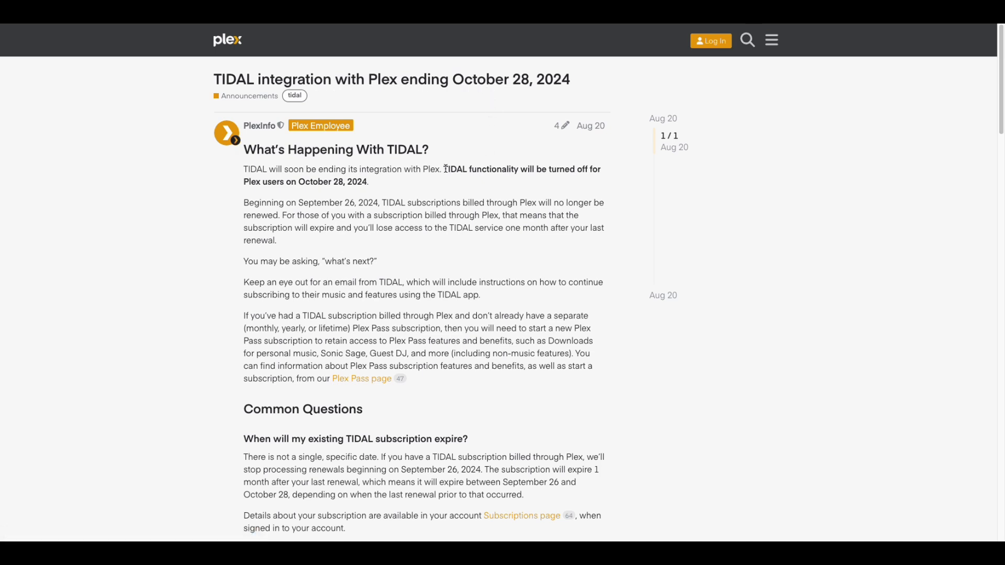
pyautogui.moveTo(247, 169); pyautogui.dragTo(599, 179)
pyautogui.click(460, 207)
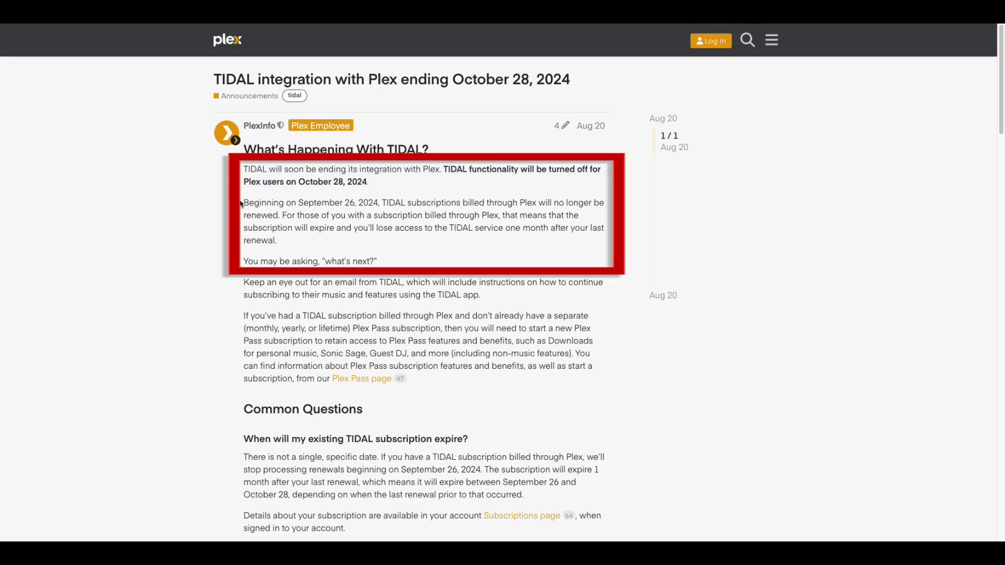
pyautogui.moveTo(244, 203)
pyautogui.mouseDown()
pyautogui.moveTo(603, 212)
pyautogui.moveTo(485, 226)
pyautogui.moveTo(574, 238)
pyautogui.mouseUp()
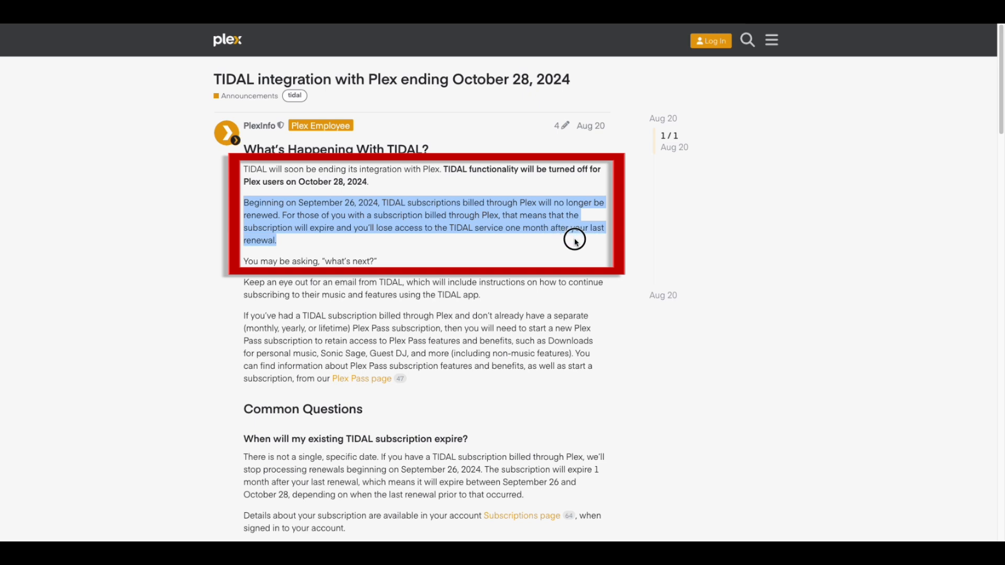
pyautogui.click(423, 297)
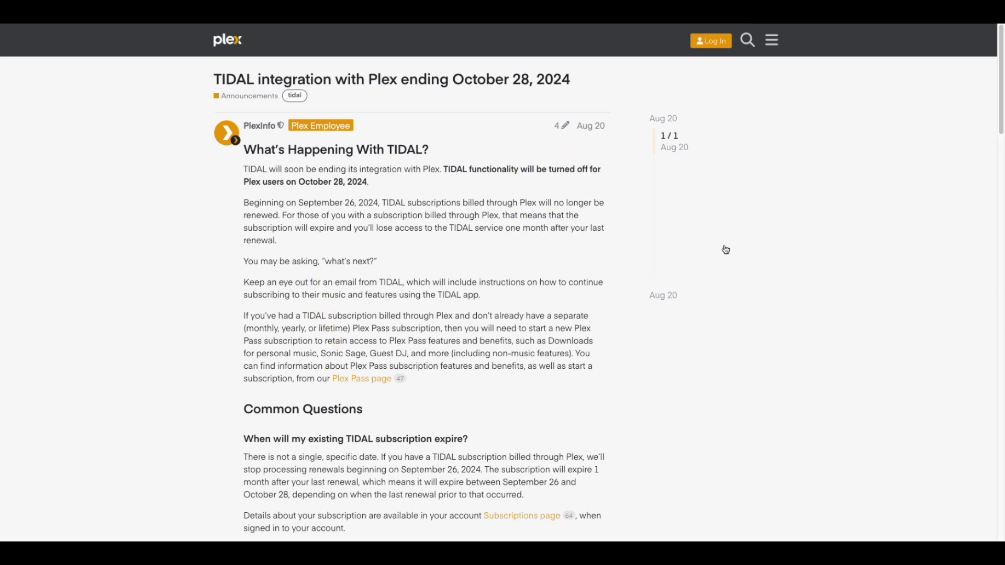
# Launch ViWizard Tidal Music Converter and expand its window to full screen
pyautogui.moveTo(502, 24)
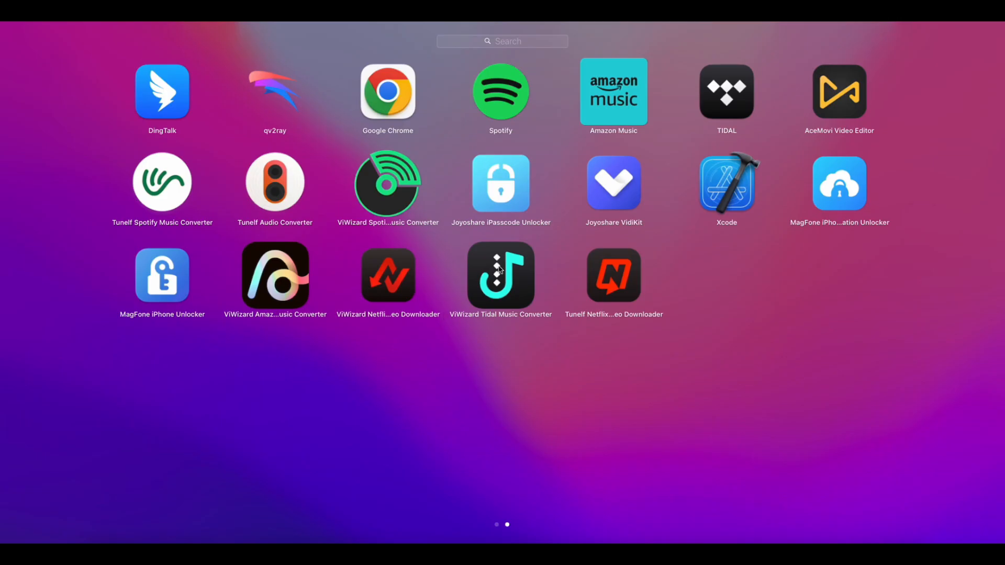
pyautogui.click(501, 270)
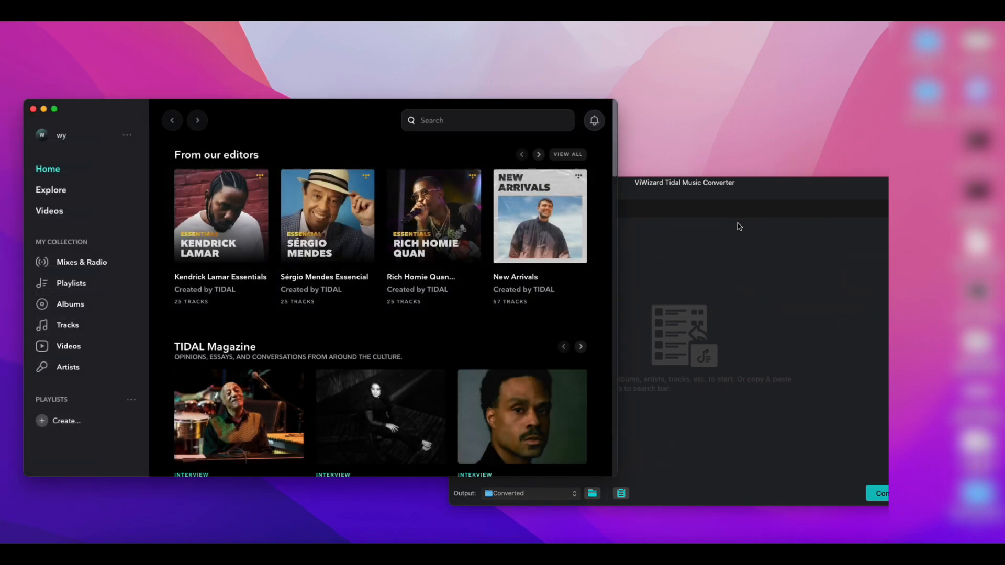
pyautogui.click(749, 192)
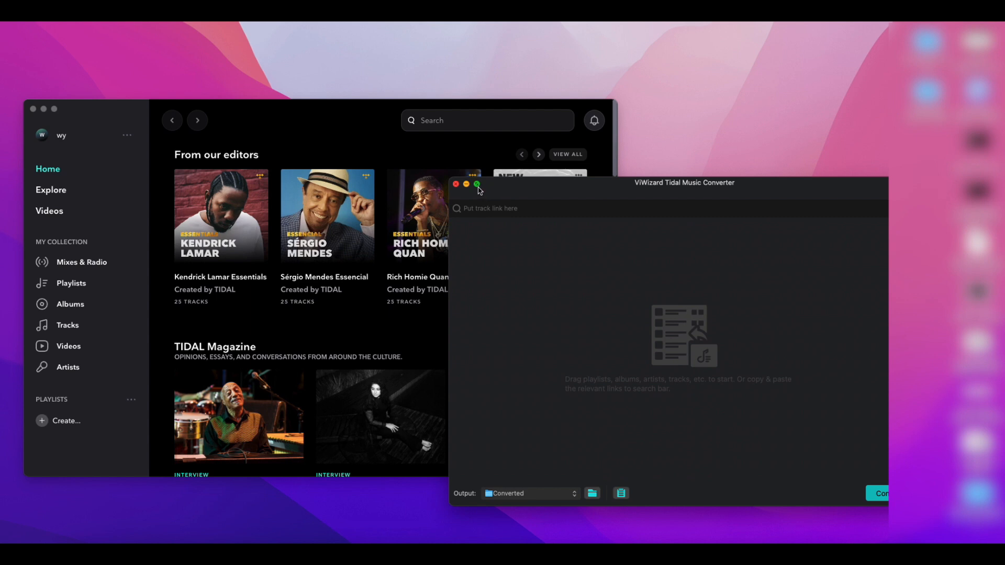
pyautogui.click(476, 184)
# Open the converter's settings and check the general options for archiving output tracks
pyautogui.moveTo(212, 28)
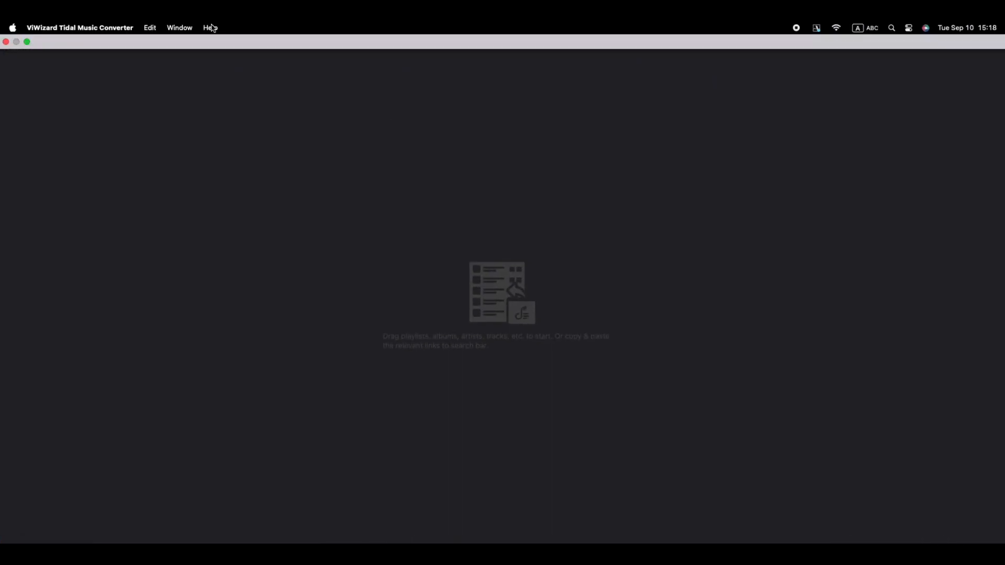
pyautogui.click(121, 29)
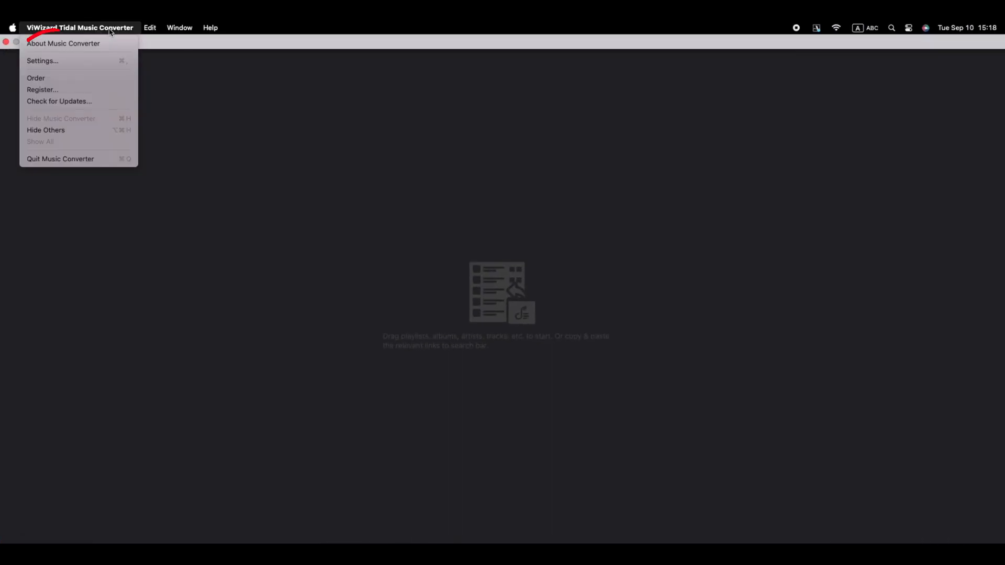
pyautogui.click(87, 63)
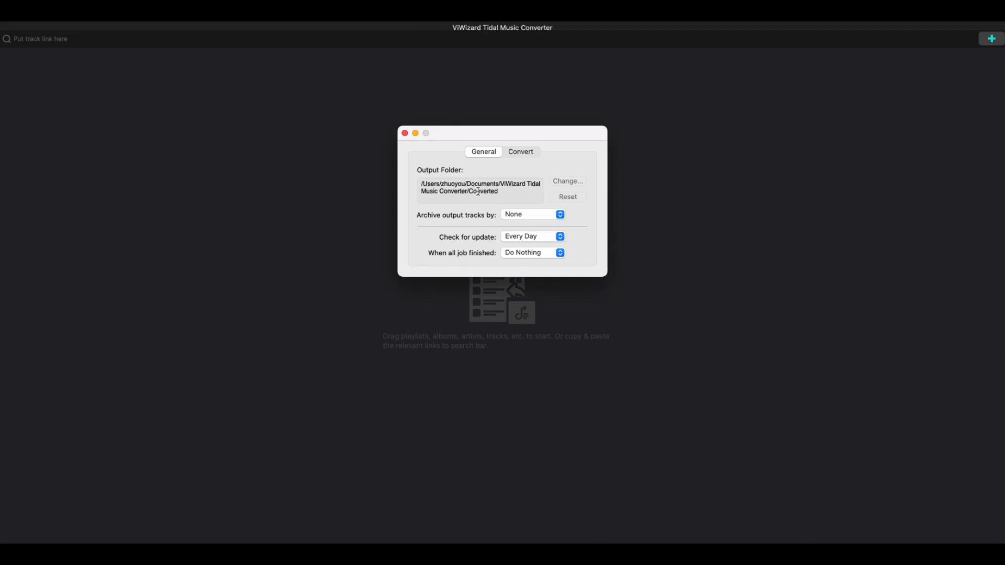
pyautogui.click(543, 213)
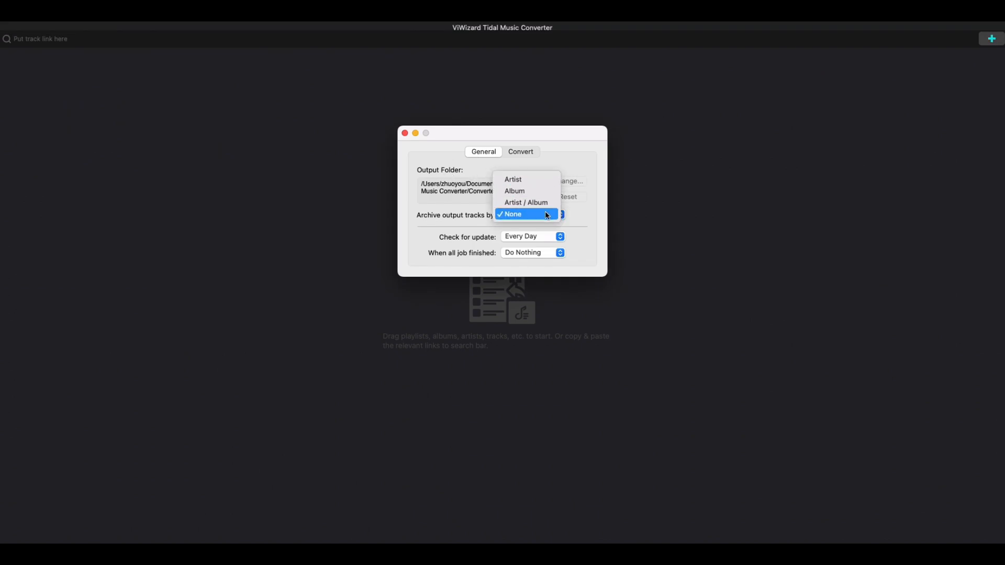
pyautogui.click(572, 218)
# Keep the conversion settings at MP3 format, Stereo channel, 44100 Hz sample rate and 256 kbps bit rate, and close the settings
pyautogui.click(520, 152)
pyautogui.click(535, 181)
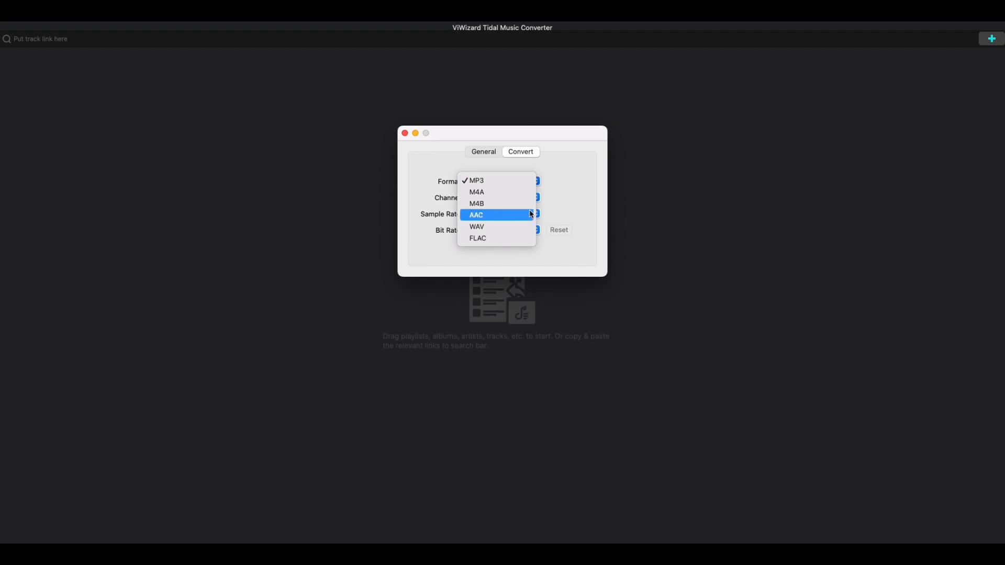
pyautogui.click(525, 182)
pyautogui.click(532, 198)
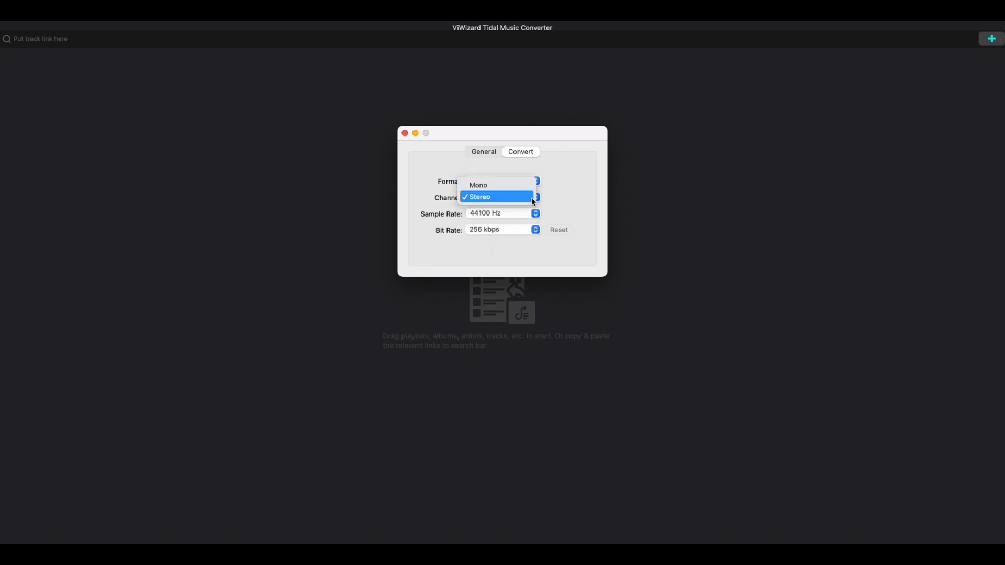
pyautogui.click(497, 196)
pyautogui.click(532, 213)
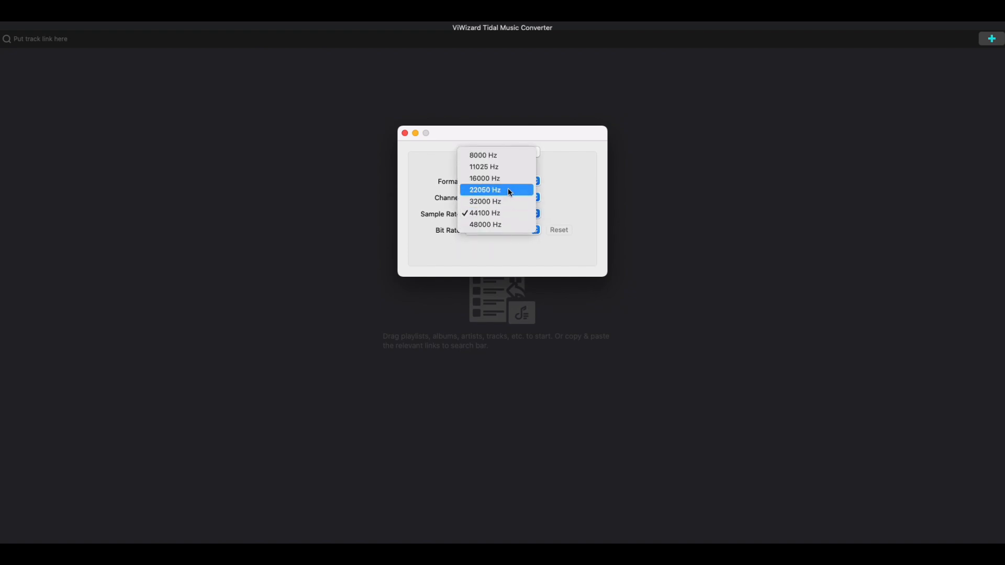
pyautogui.click(572, 197)
pyautogui.click(534, 228)
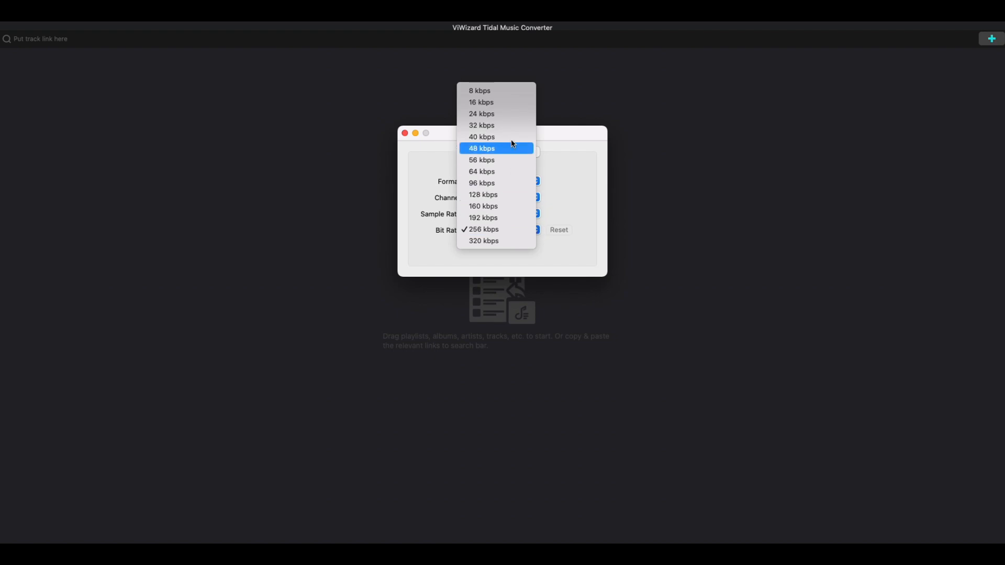
pyautogui.click(574, 210)
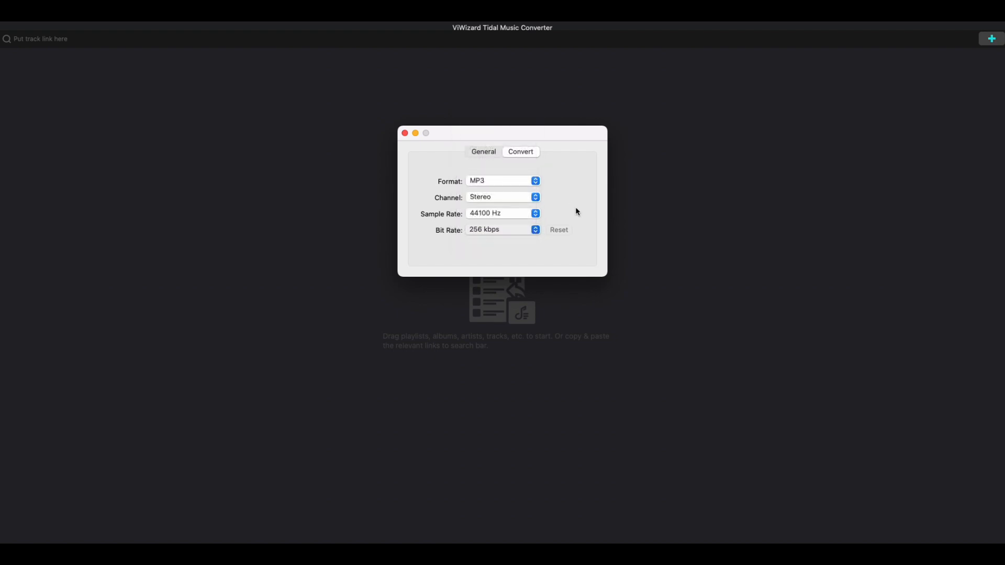
pyautogui.click(406, 136)
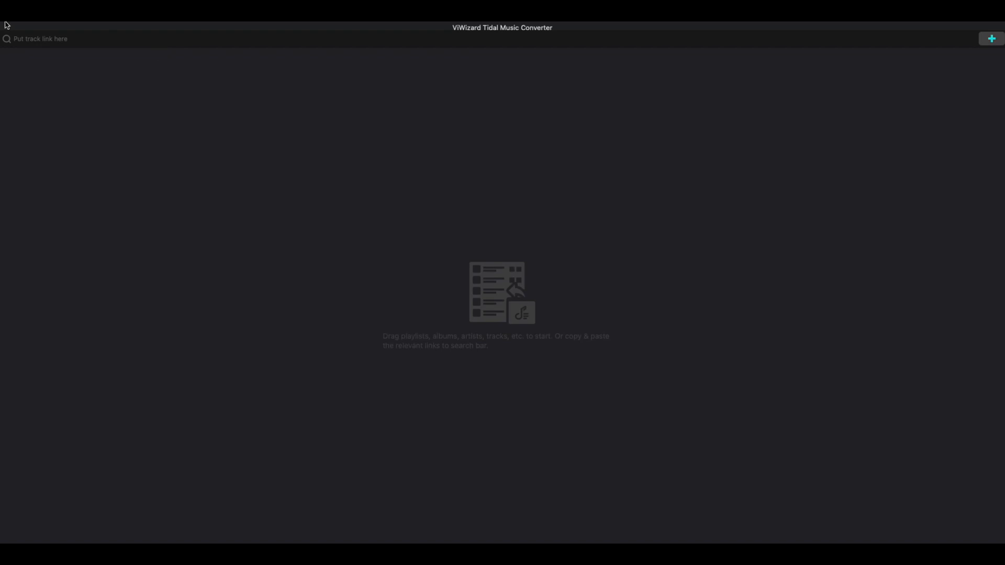
# Exit the converter's full-screen view, switch to TIDAL and open the first album listed on Taylor Swift's artist page
pyautogui.click(27, 41)
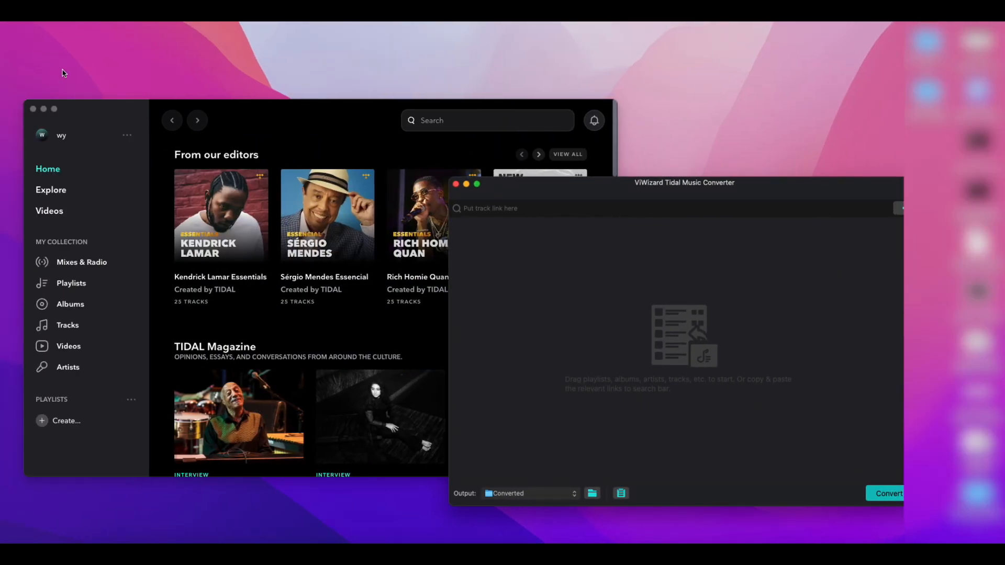
pyautogui.click(478, 120)
pyautogui.click(441, 125)
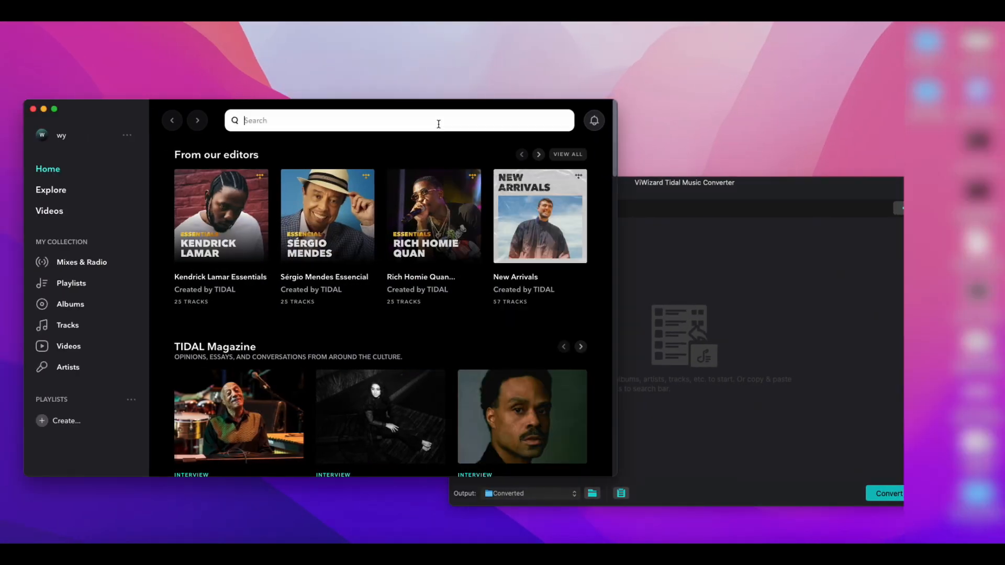
pyautogui.click(380, 180)
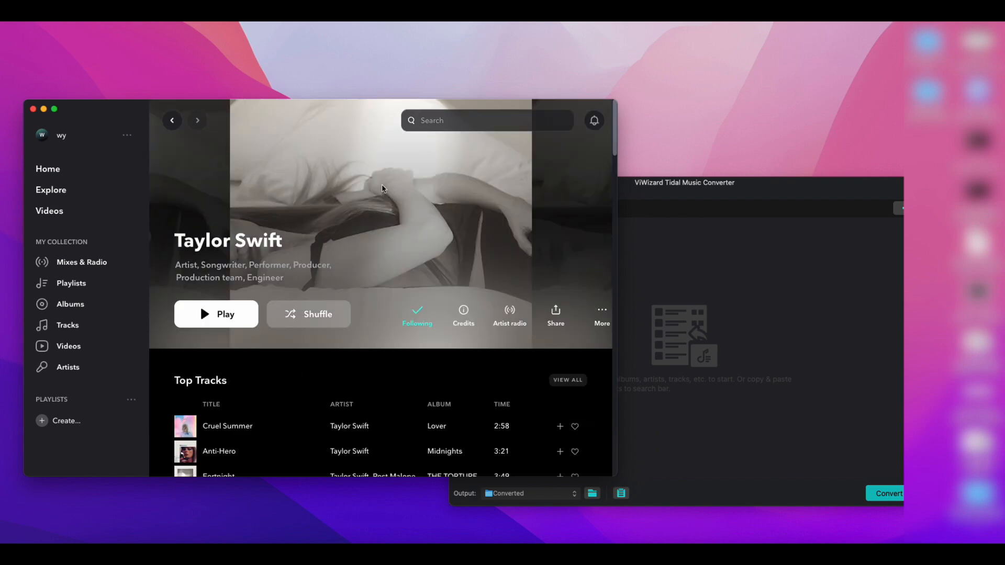
pyautogui.scroll(-10, 353, 389)
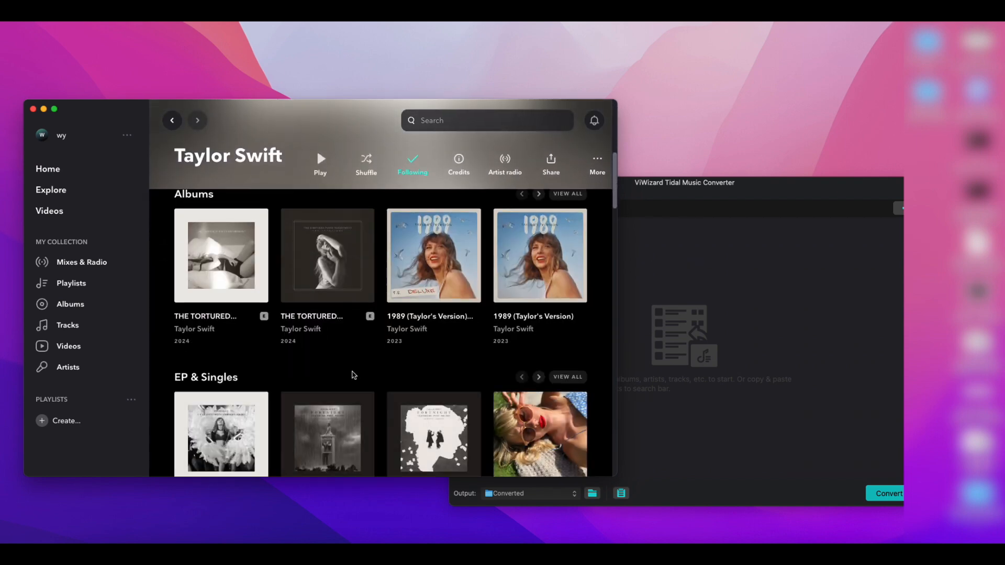
pyautogui.click(222, 321)
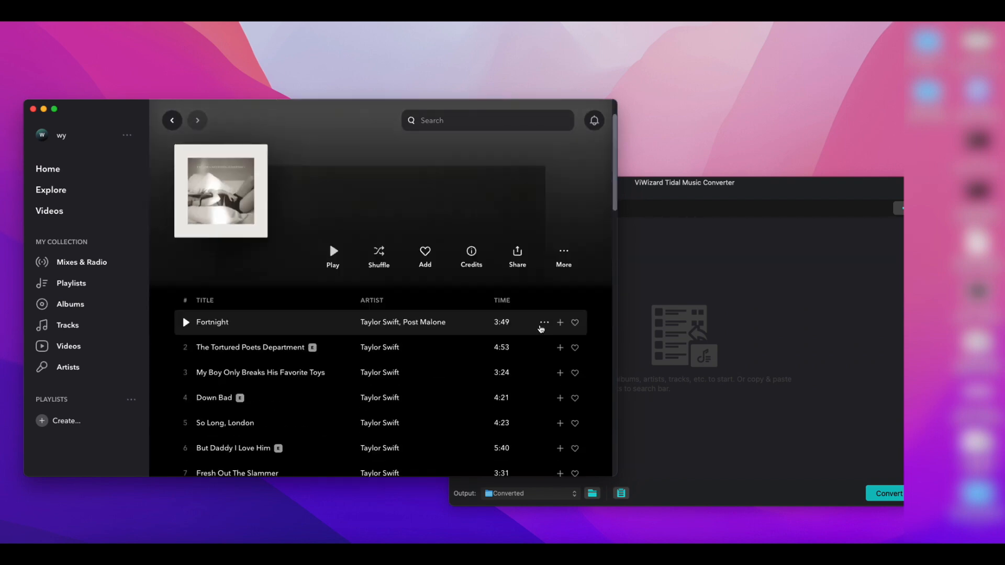
# Copy the track link of "Fortnight" in TIDAL and add the track to the ViWizard converter through its link
pyautogui.click(544, 323)
pyautogui.moveTo(471, 306)
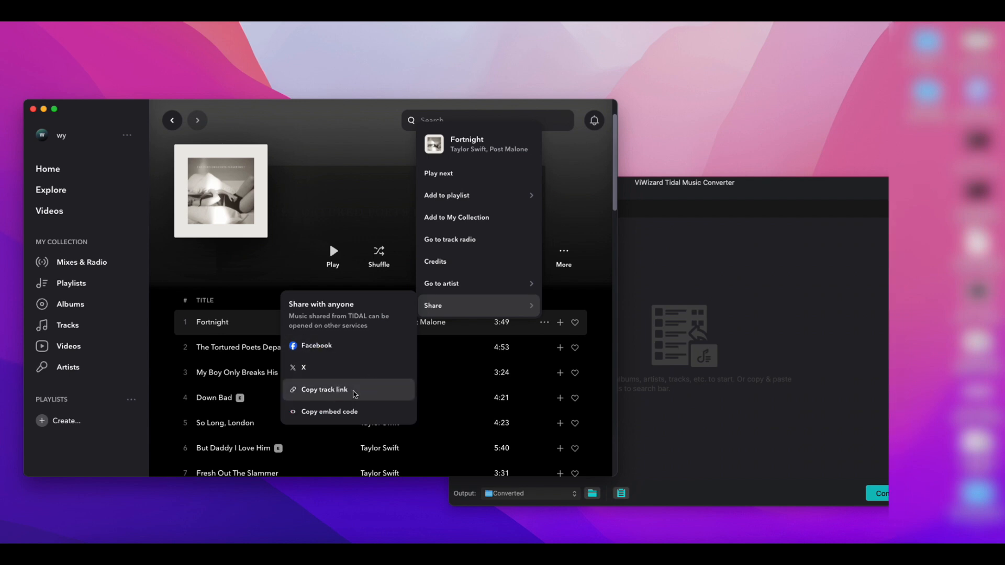
pyautogui.click(355, 395)
pyautogui.click(654, 313)
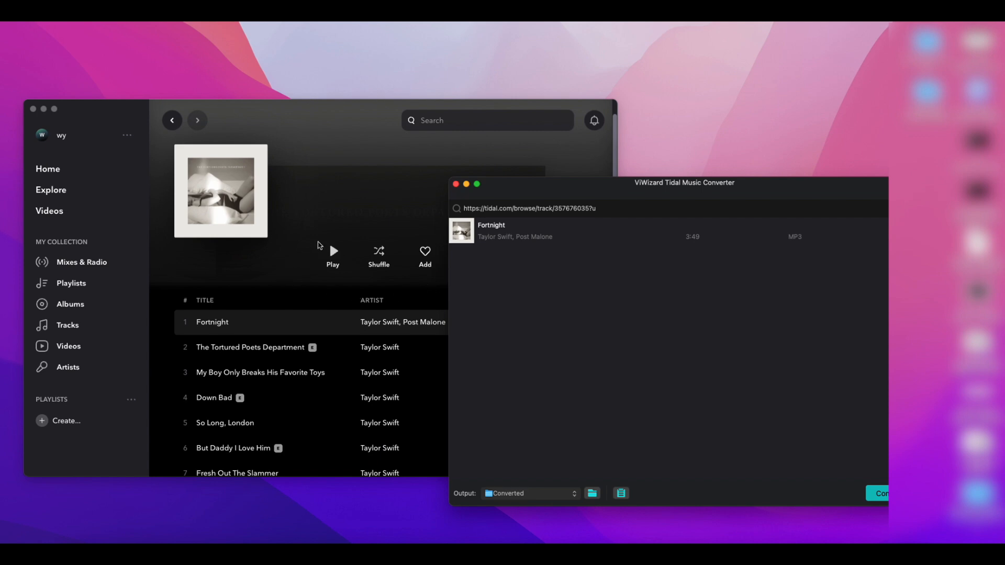
# Copy the link of the whole open album in TIDAL and add its tracks to the ViWizard converter
pyautogui.click(330, 220)
pyautogui.click(563, 253)
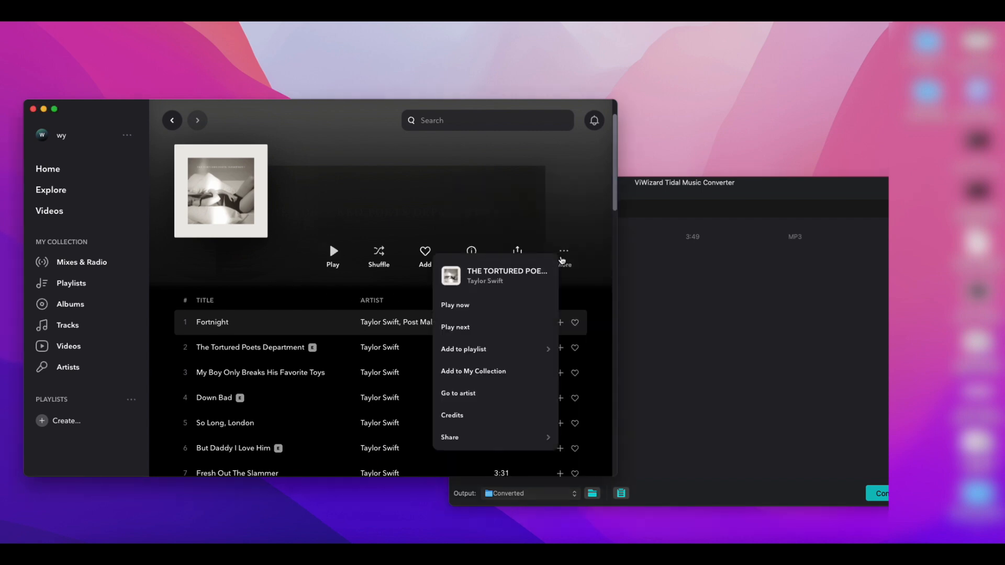
pyautogui.moveTo(511, 439)
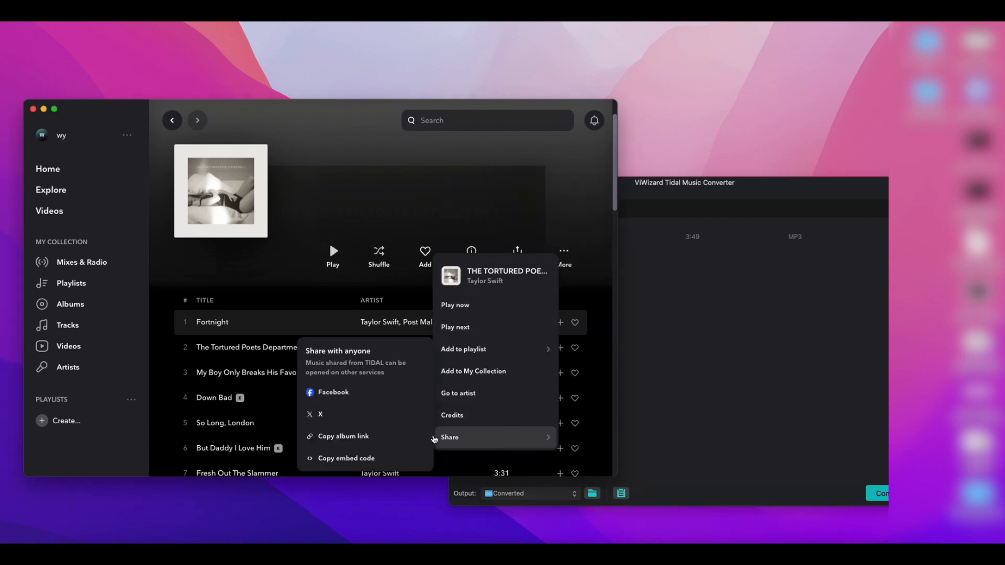
pyautogui.click(376, 437)
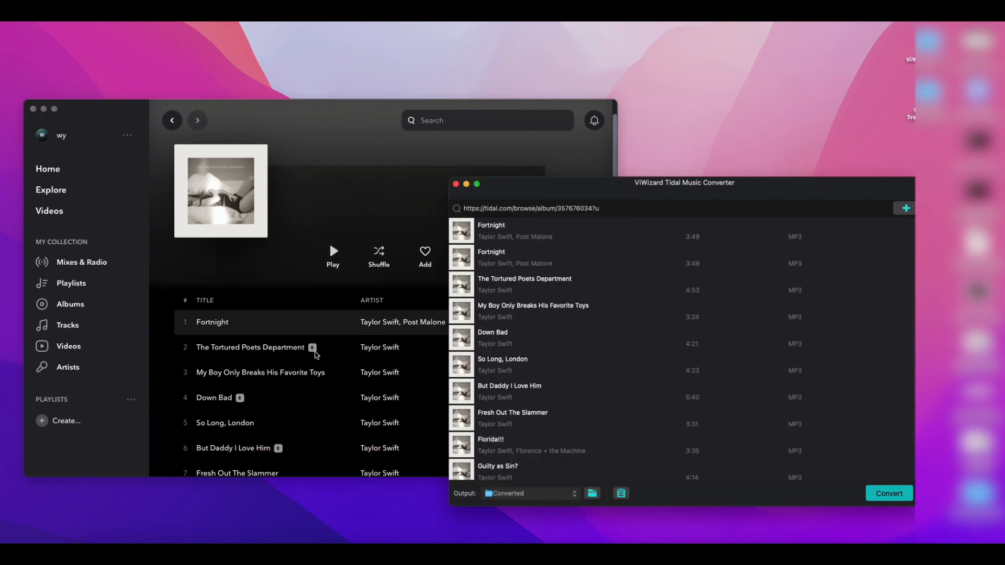
# Start converting the listed tracks and open the list of already converted tracks
pyautogui.scroll(-3, 317, 355)
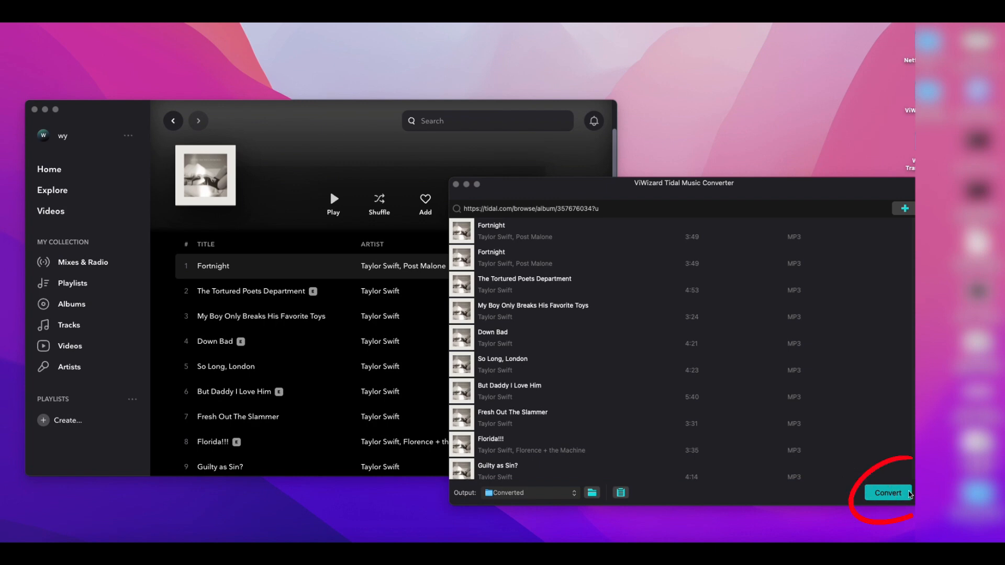
pyautogui.click(895, 492)
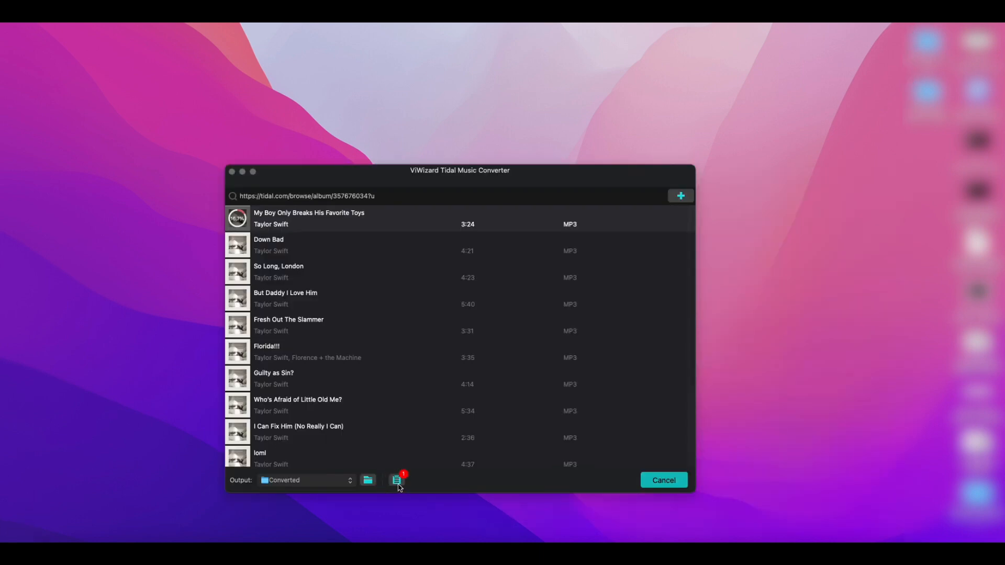
pyautogui.click(396, 480)
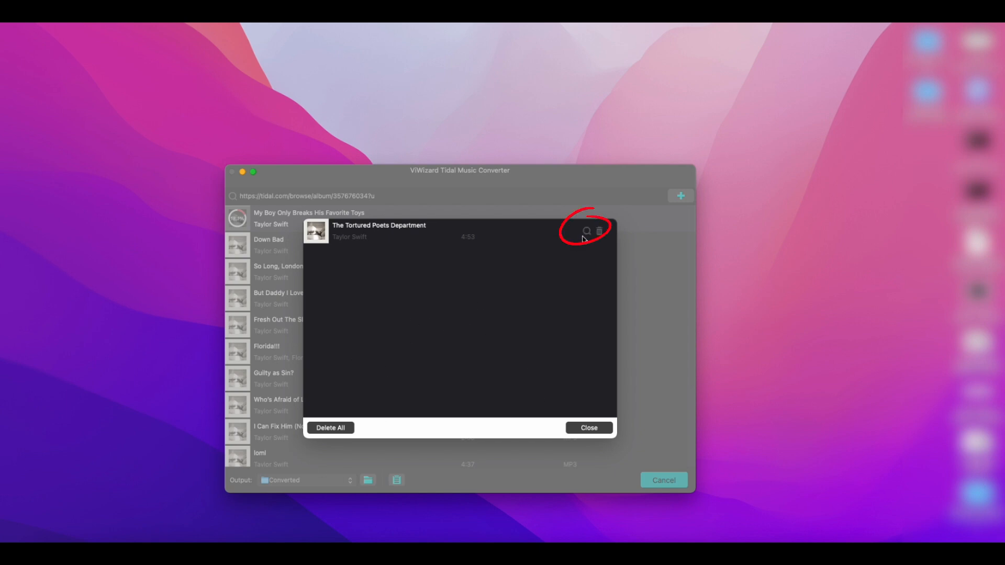
# Reveal the converted file of "The Tortured Poets Department" in its folder, switch to Plex Web and sign in to the existing account
pyautogui.click(586, 229)
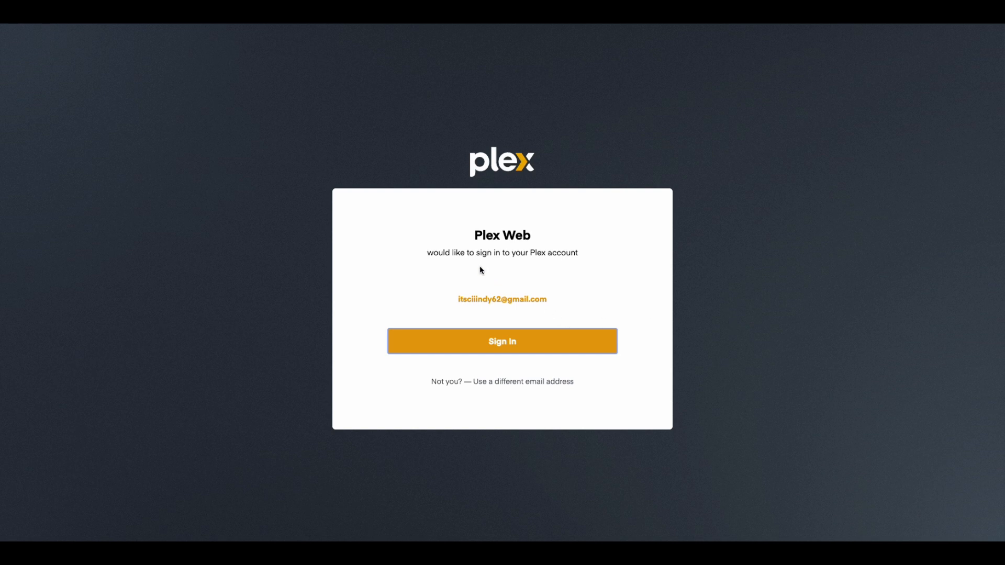
pyautogui.click(501, 341)
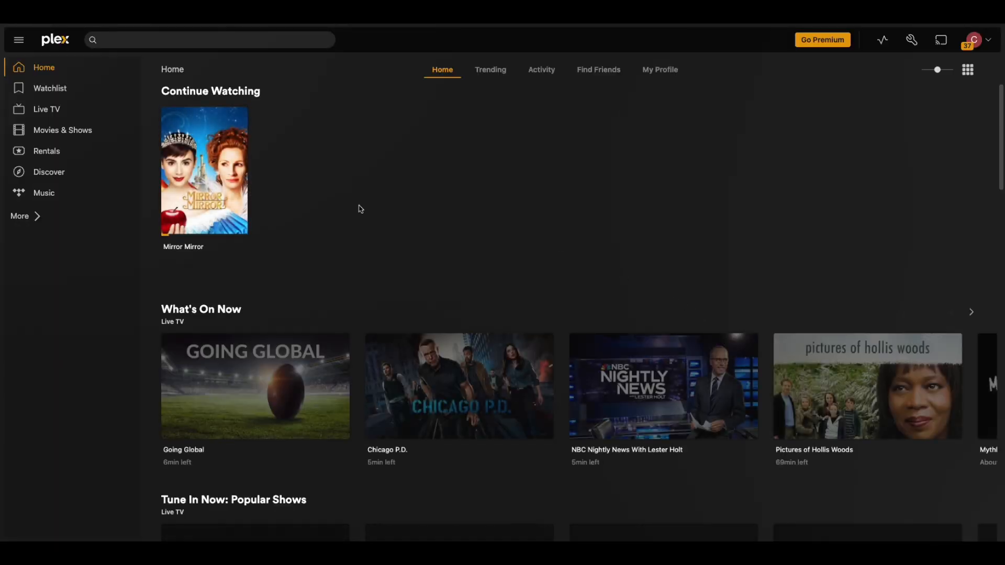
# Open the library management page of the Mac mini 2023 server
pyautogui.click(24, 217)
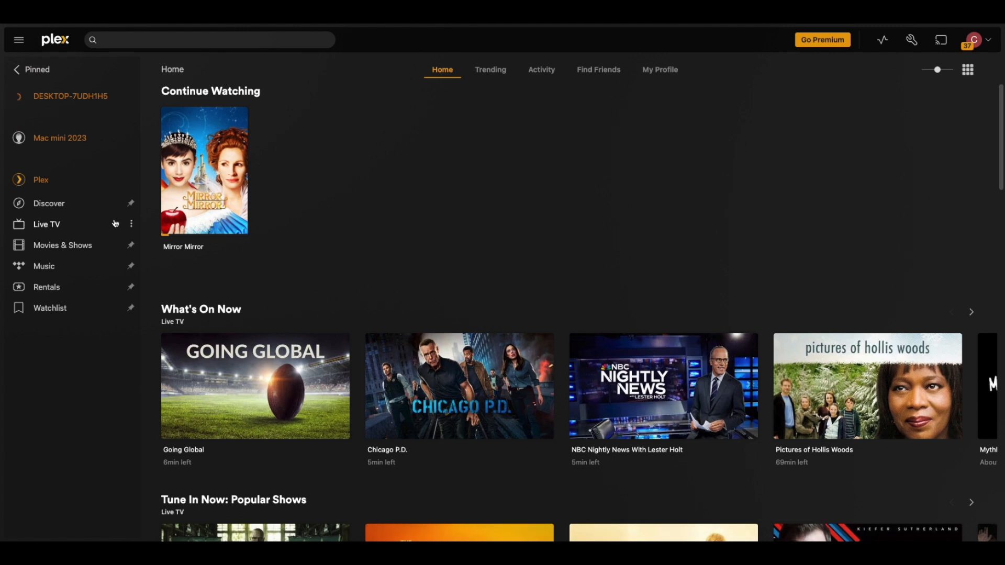
pyautogui.click(40, 146)
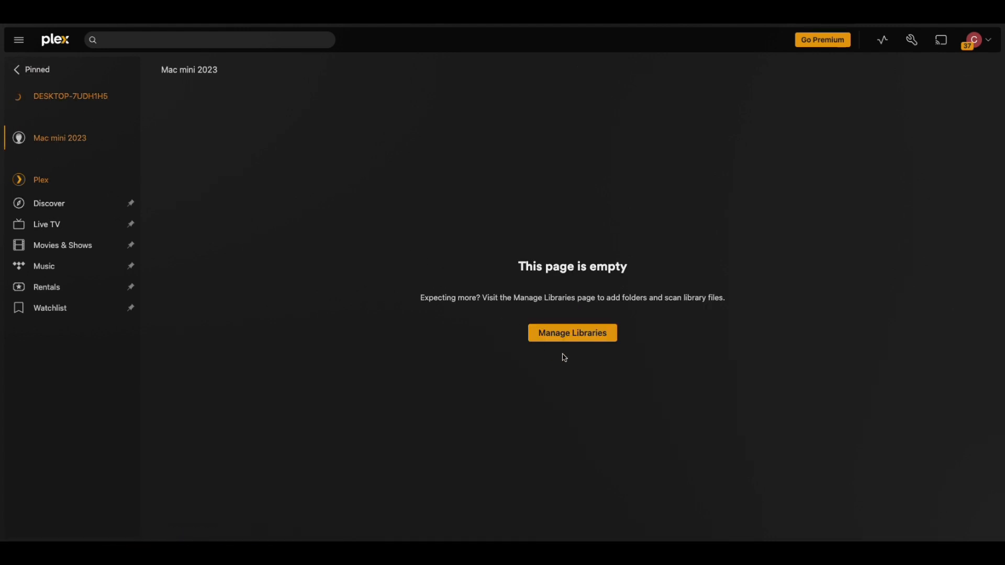
pyautogui.click(595, 335)
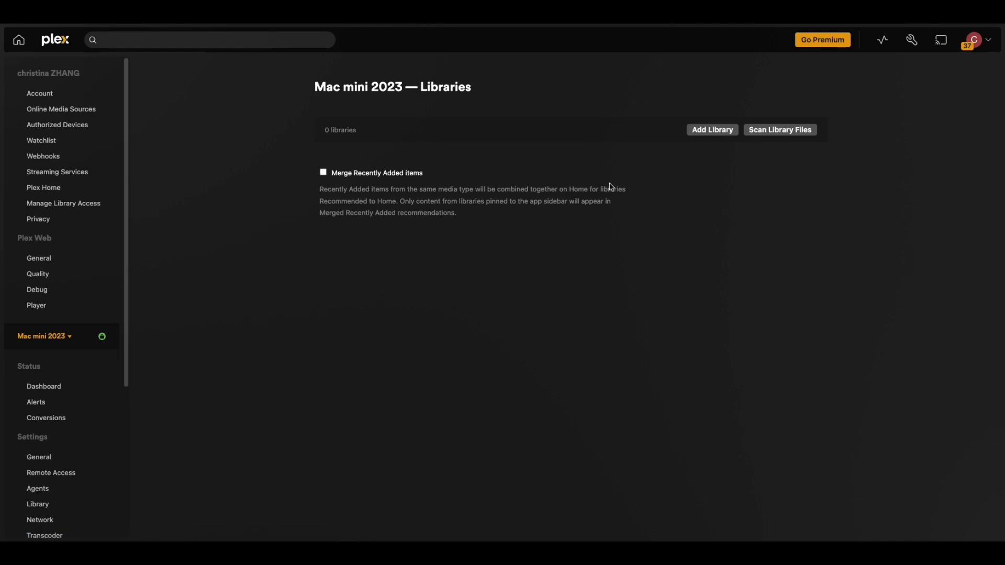
# Begin adding a library of the Music type and proceed to choosing its folders
pyautogui.click(705, 138)
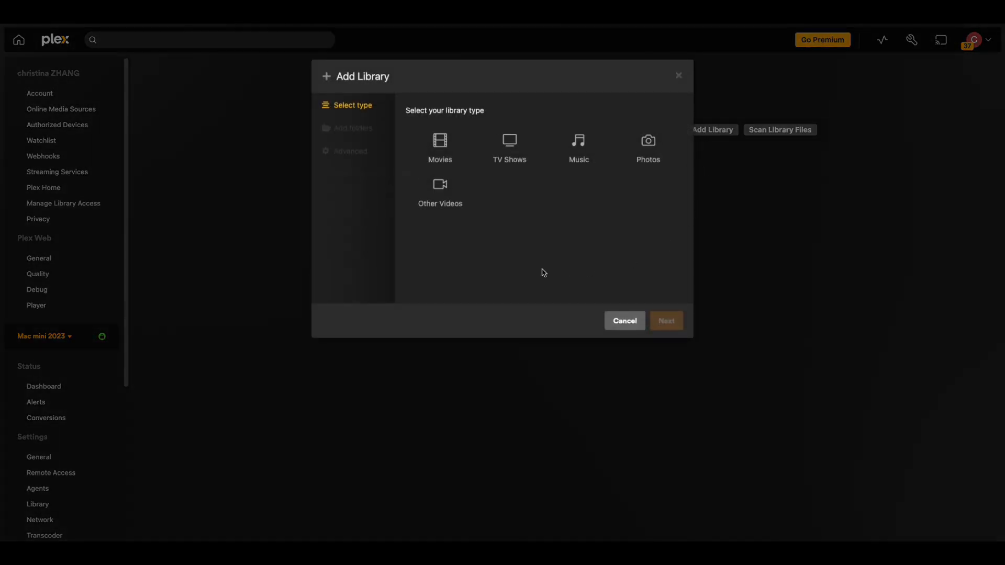
pyautogui.click(583, 166)
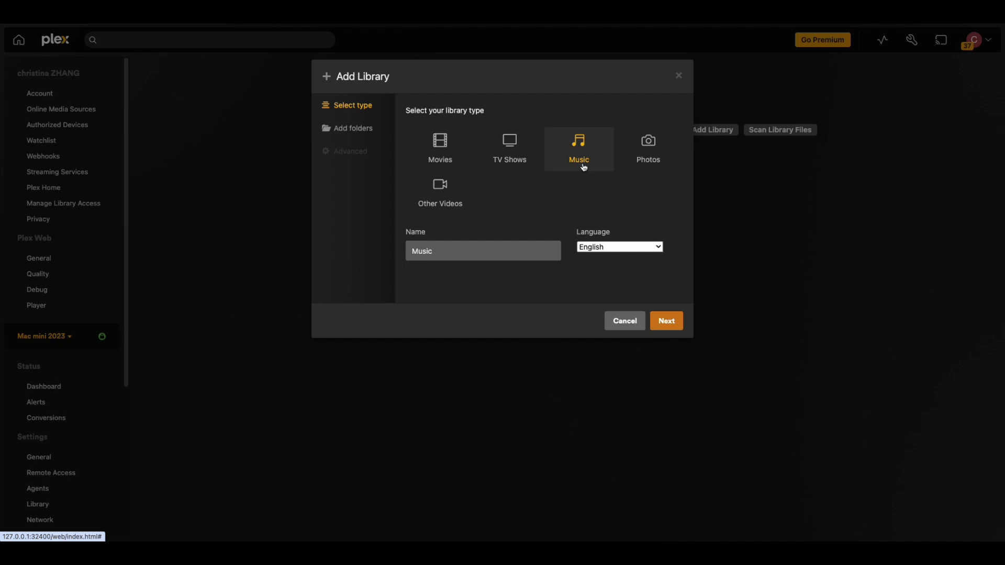
pyautogui.click(676, 321)
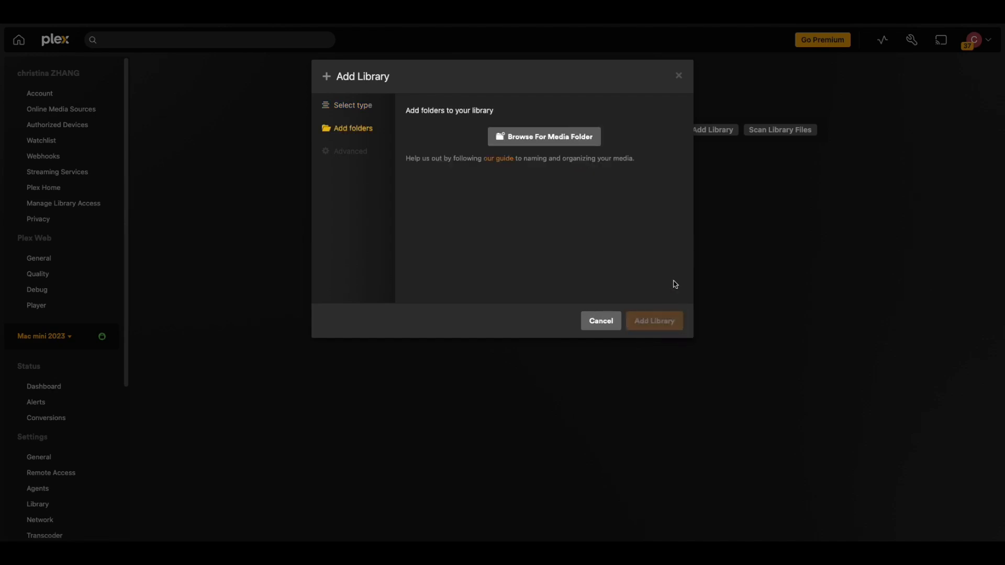
# Add the Desktop folder "Tidal Music Convertered/THE TORTURED POETS DEPARTMENT" to the new library and create the library
pyautogui.click(543, 137)
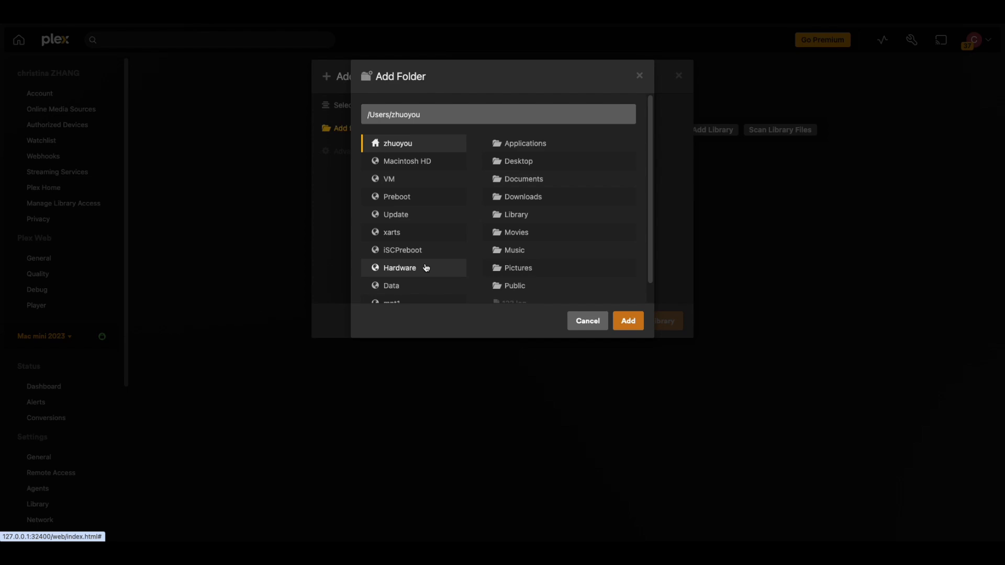
pyautogui.click(556, 164)
pyautogui.click(539, 159)
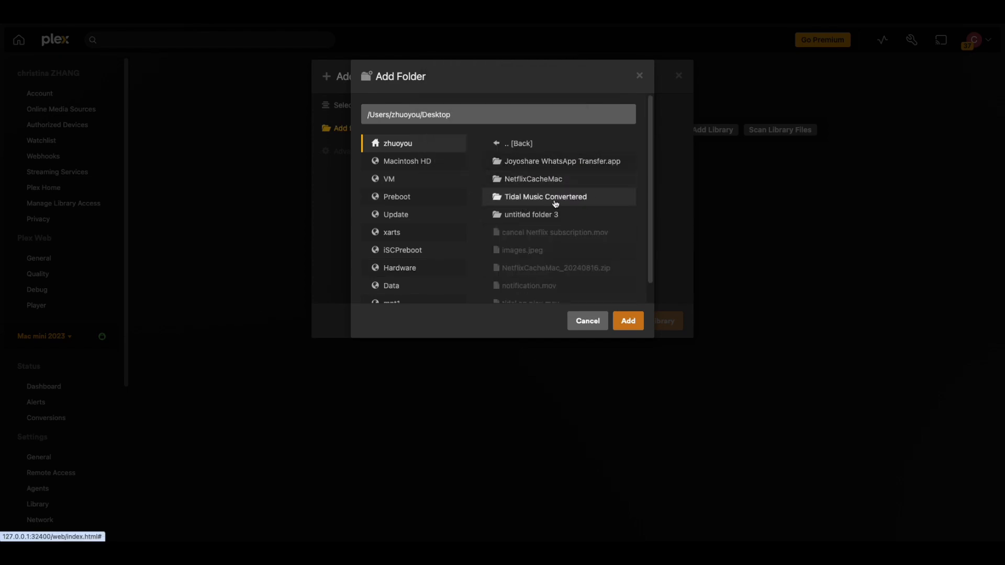
pyautogui.click(605, 202)
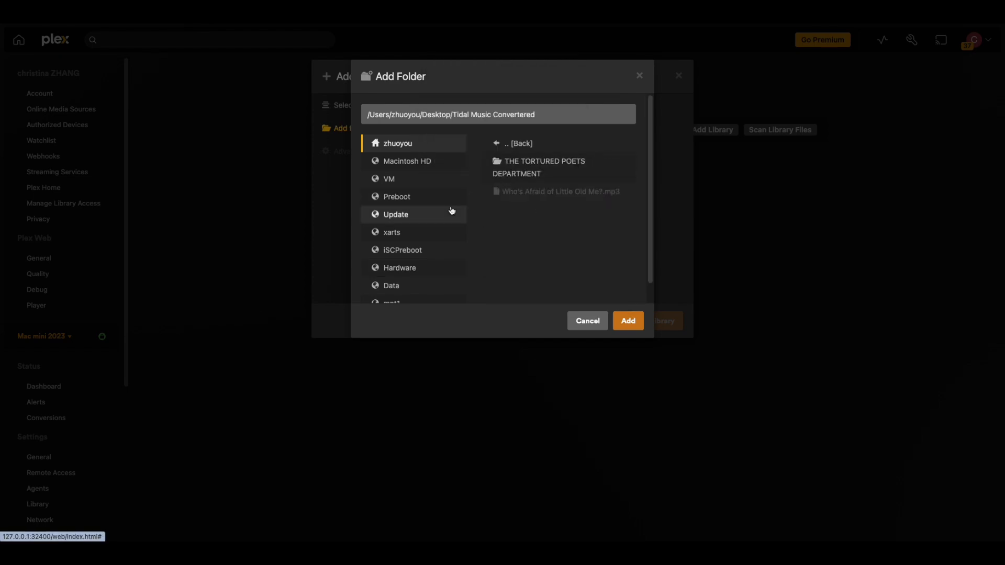
pyautogui.click(543, 169)
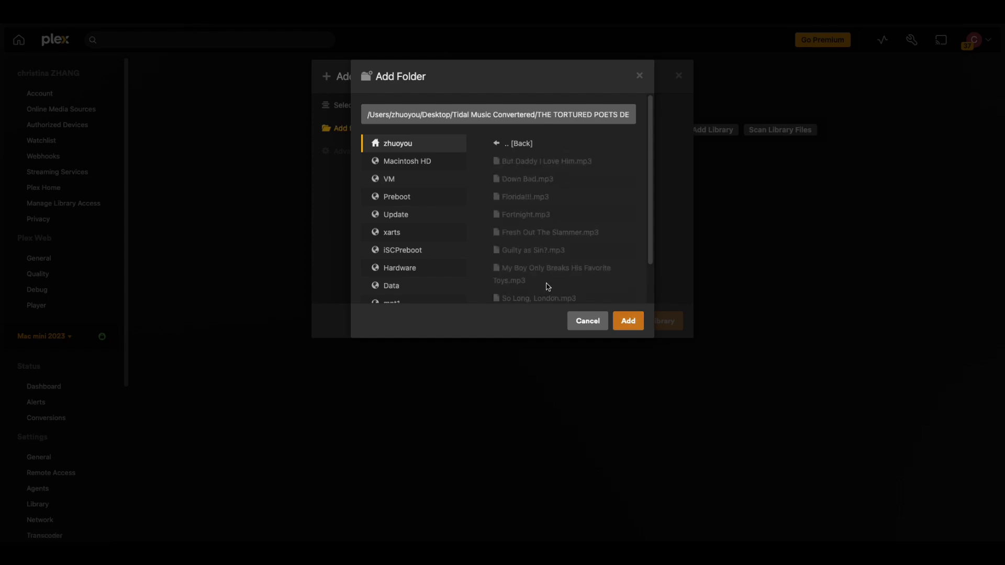
pyautogui.scroll(-3, 652, 246)
pyautogui.click(628, 321)
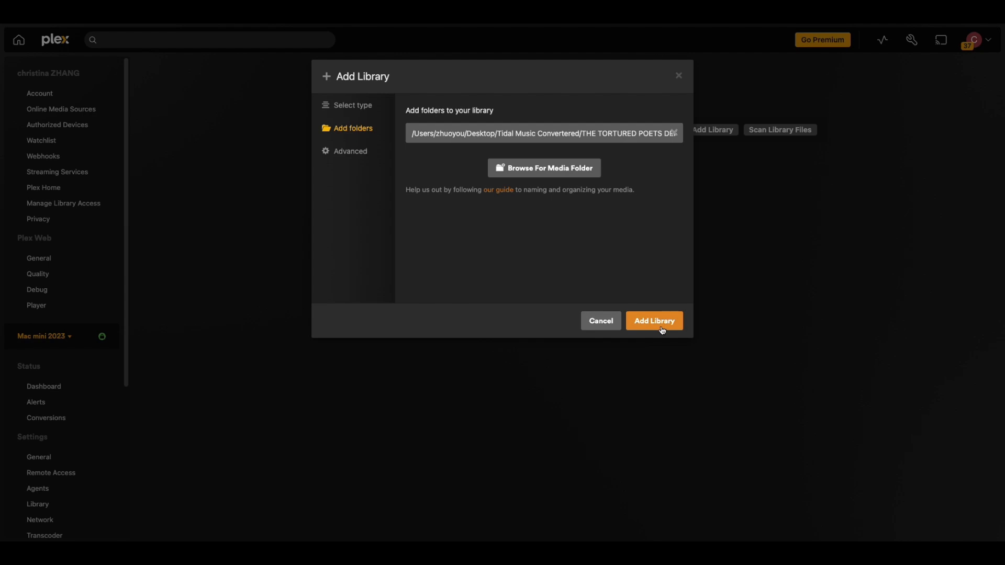
pyautogui.click(662, 330)
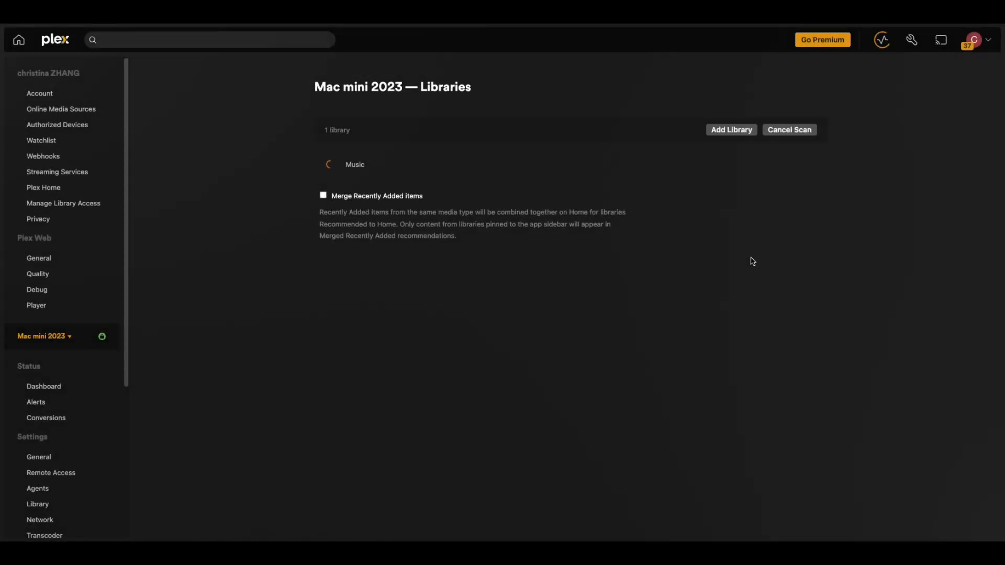
# Open the new Music library's album THE TORTURED POETS DEPARTMENT, expand its description and review the text and track list
pyautogui.click(356, 166)
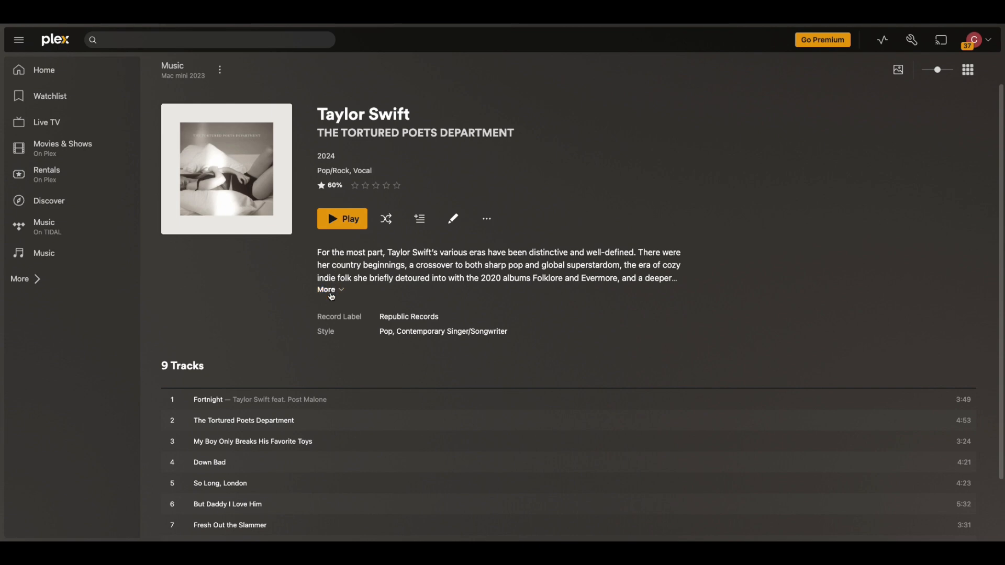
pyautogui.click(328, 289)
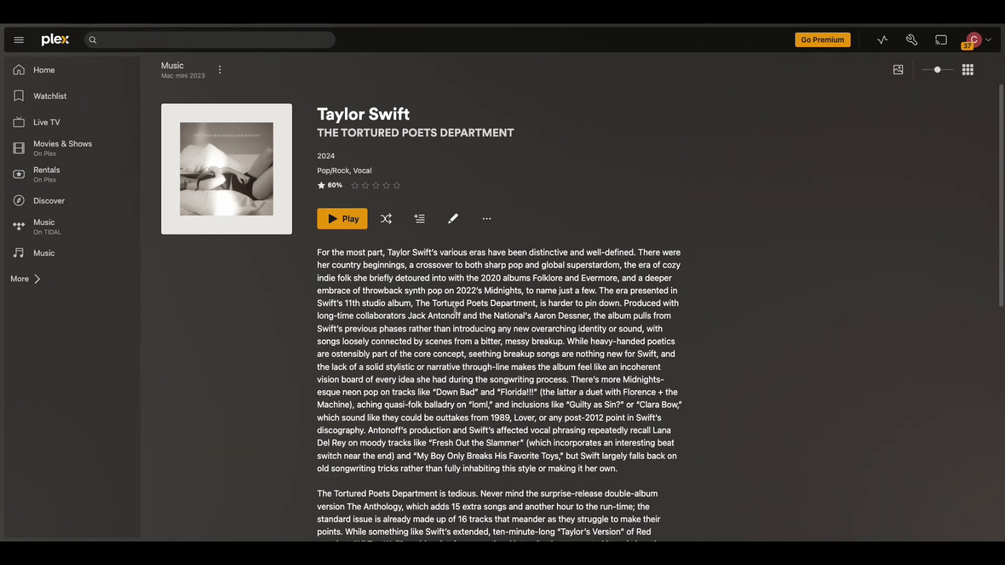
pyautogui.scroll(-4, 518, 401)
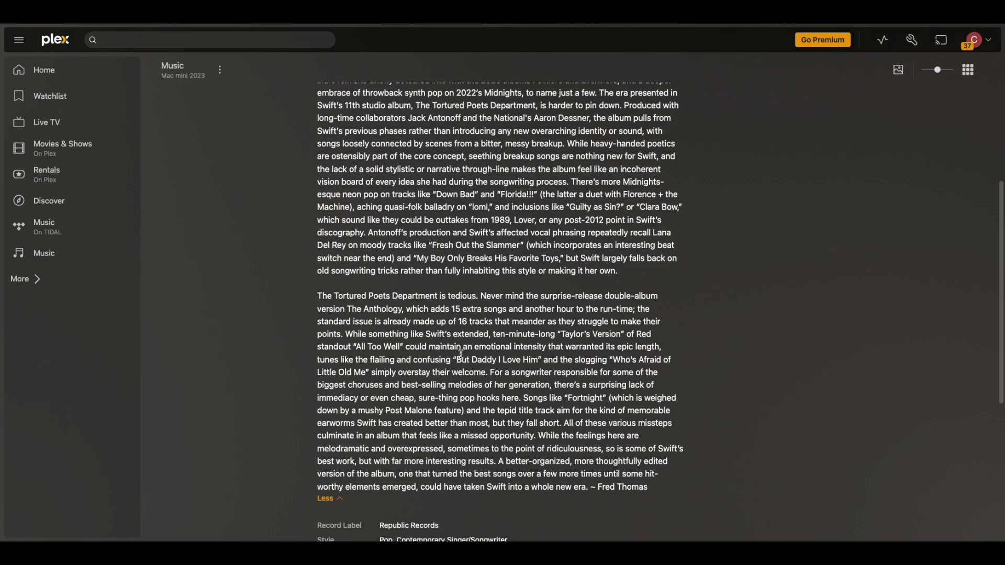
pyautogui.scroll(-3, 460, 354)
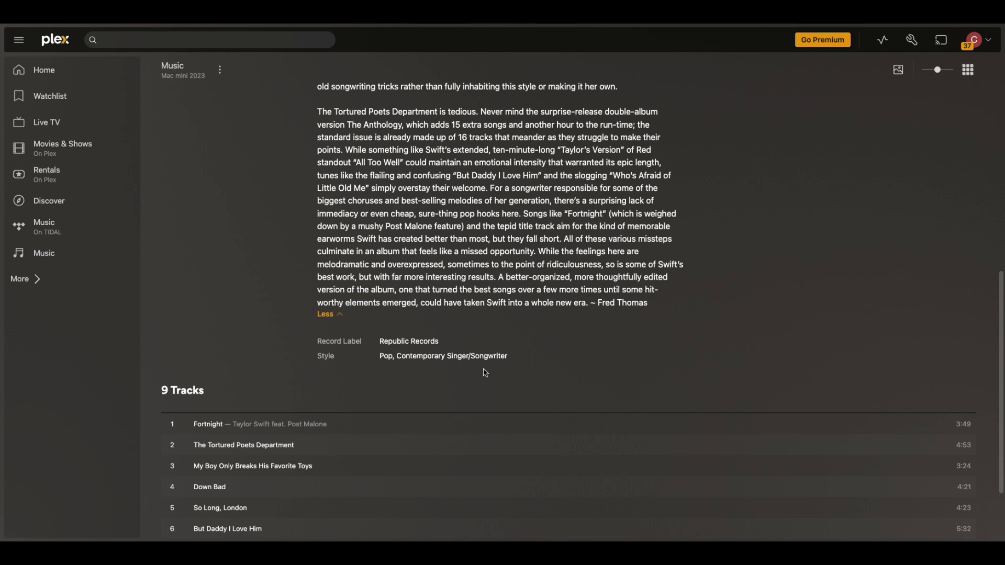
pyautogui.scroll(-2, 380, 393)
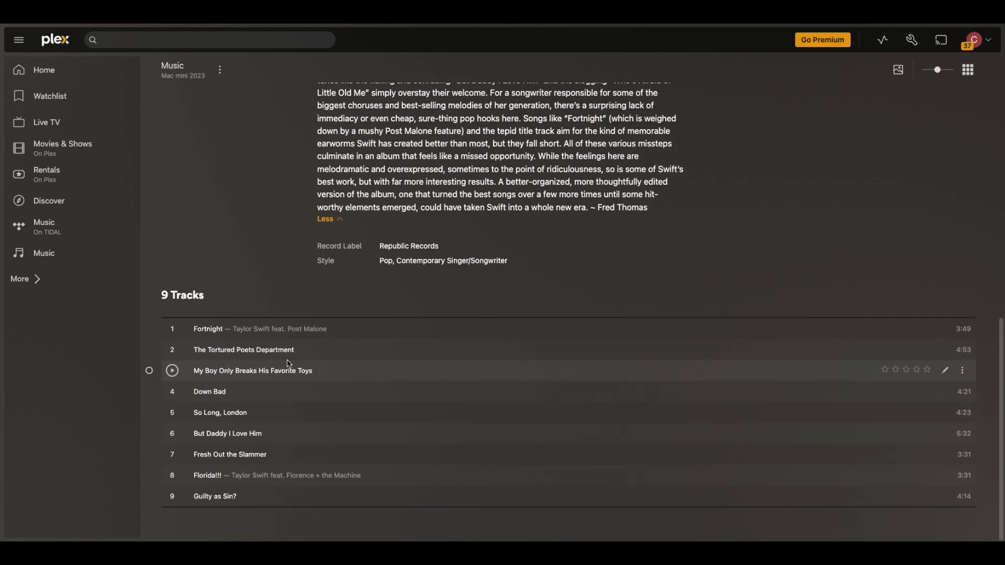
# Play the track "Fortnight" from the album and show the player's playback settings
pyautogui.click(174, 330)
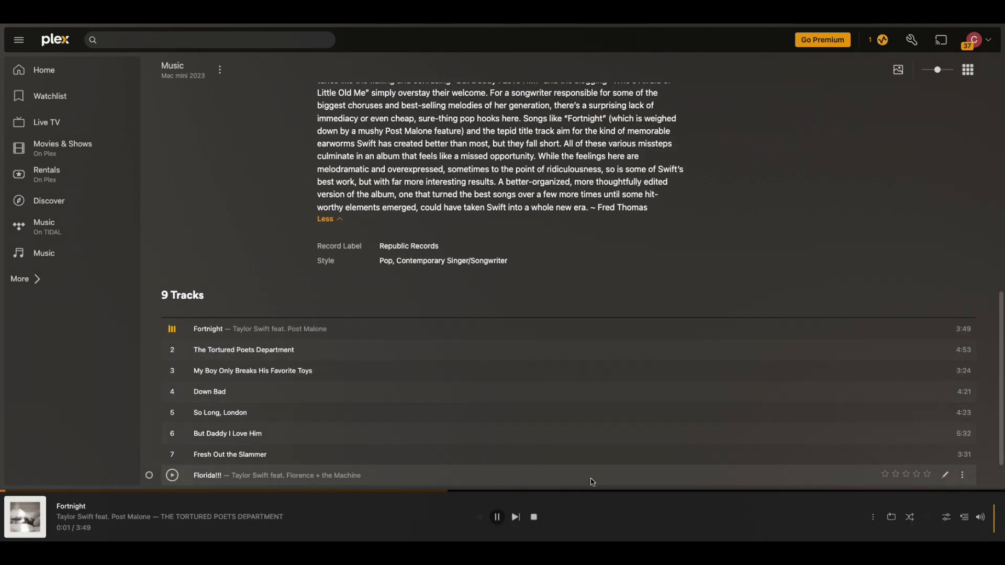
pyautogui.click(946, 520)
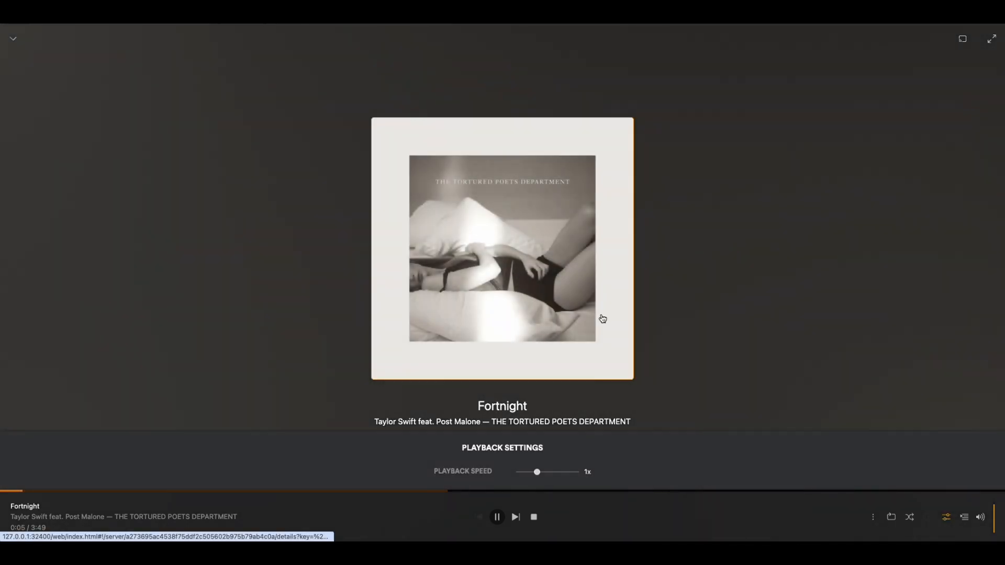